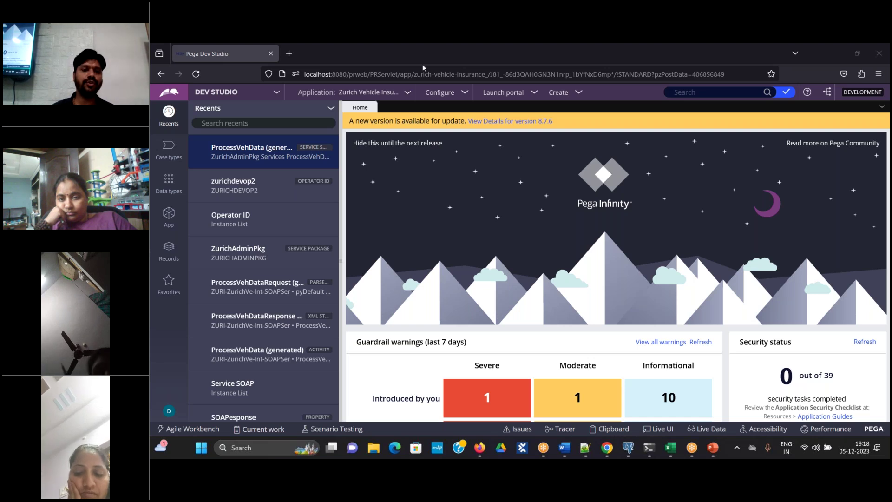
Step: Create a User Interface section labelled asdasd in the ZURI-ZurichVe-Work class, ruleset ZurichVe 01-01-05
click(163, 226)
click(163, 226)
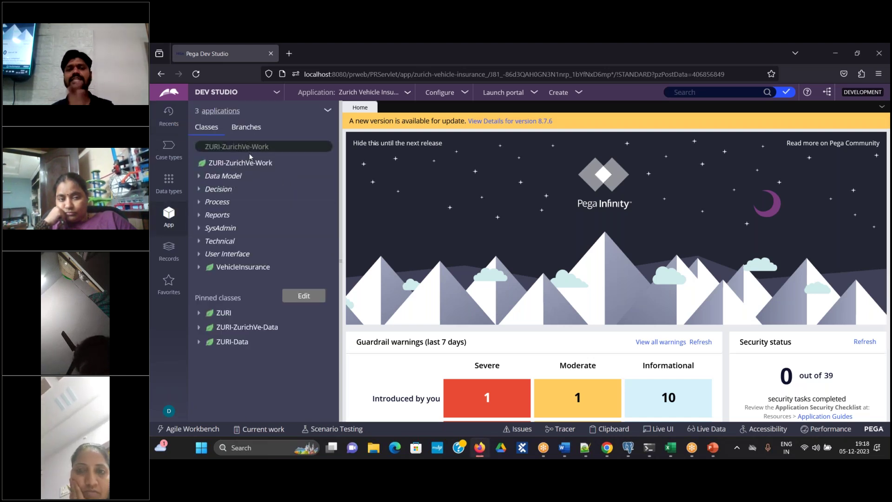
click(237, 254)
click(237, 256)
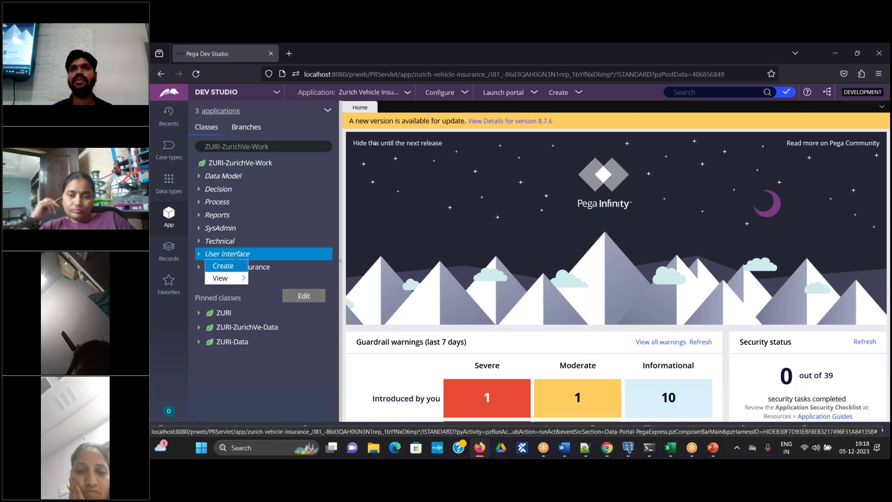
mouse_move(223, 266)
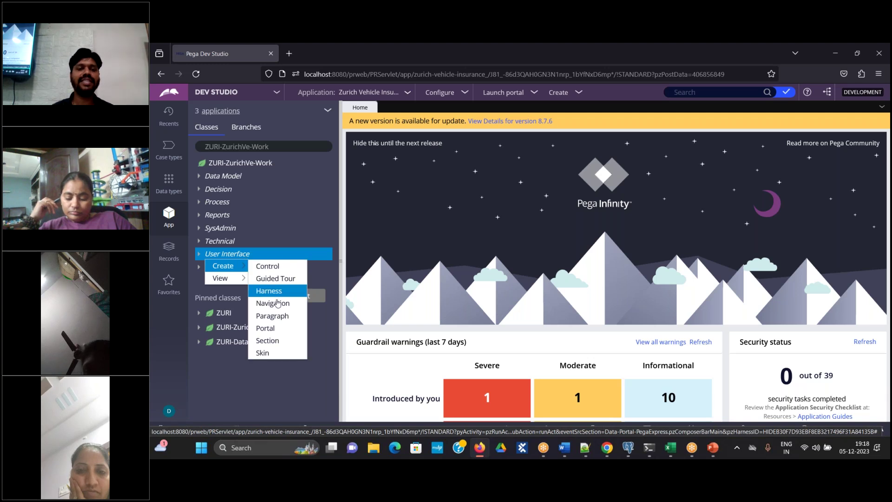
click(274, 340)
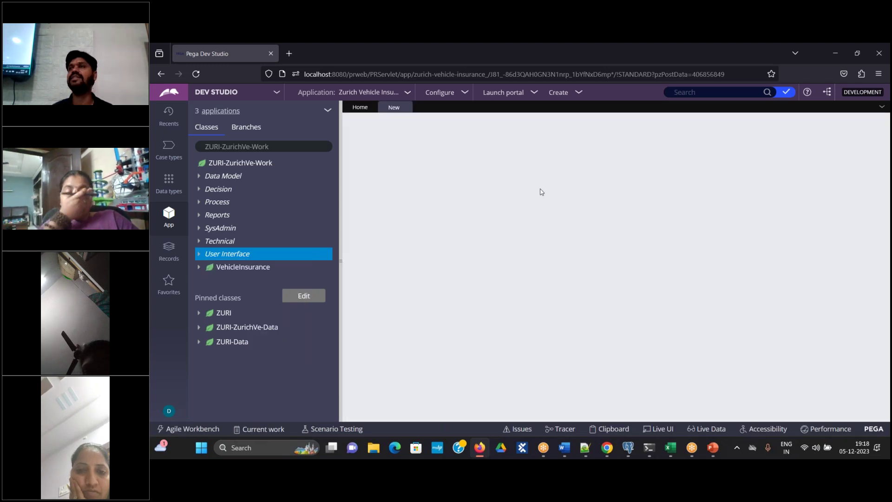
text(askcd)
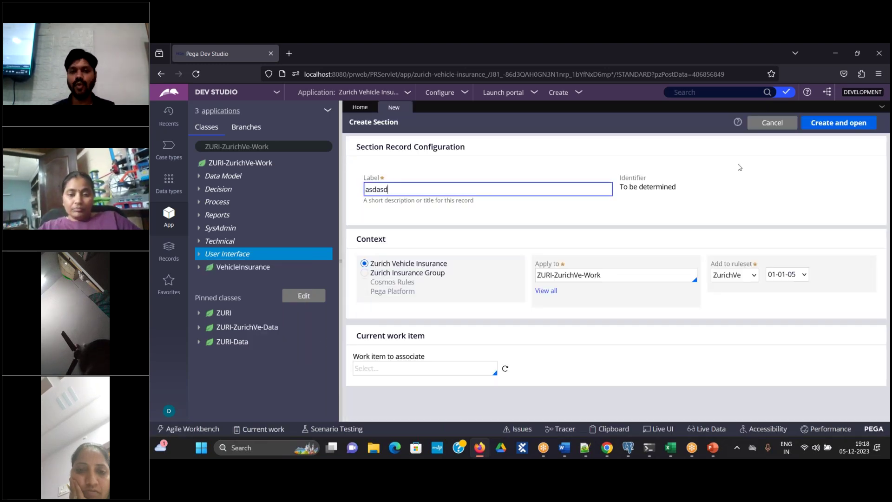
click(838, 123)
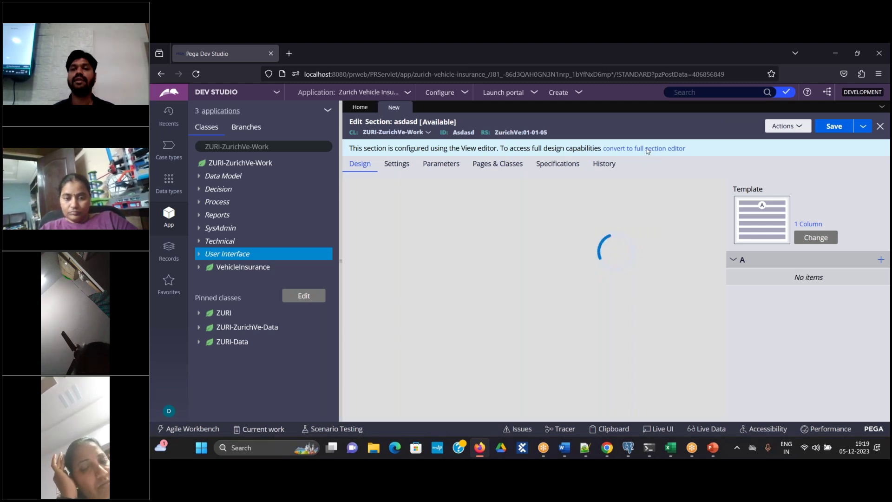
Step: Convert the asdasd section to the full section editor and add a Text input to its stacked dynamic layout
click(654, 148)
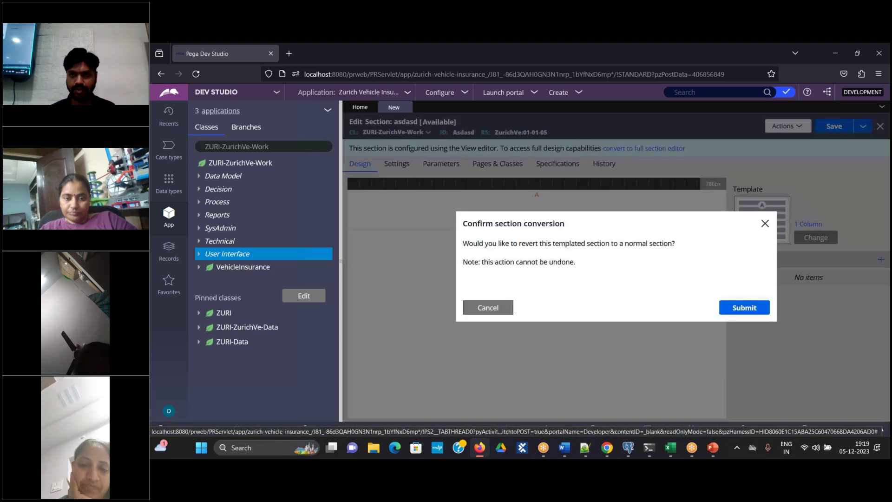
click(743, 308)
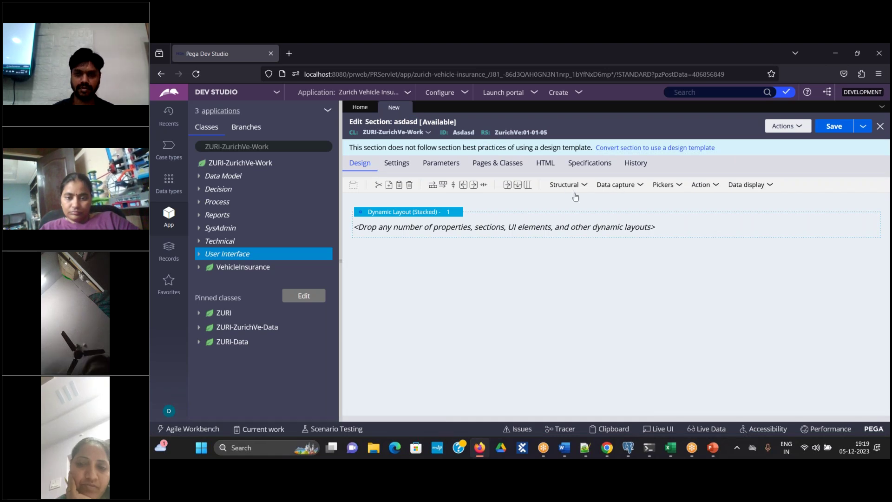
click(570, 188)
click(613, 190)
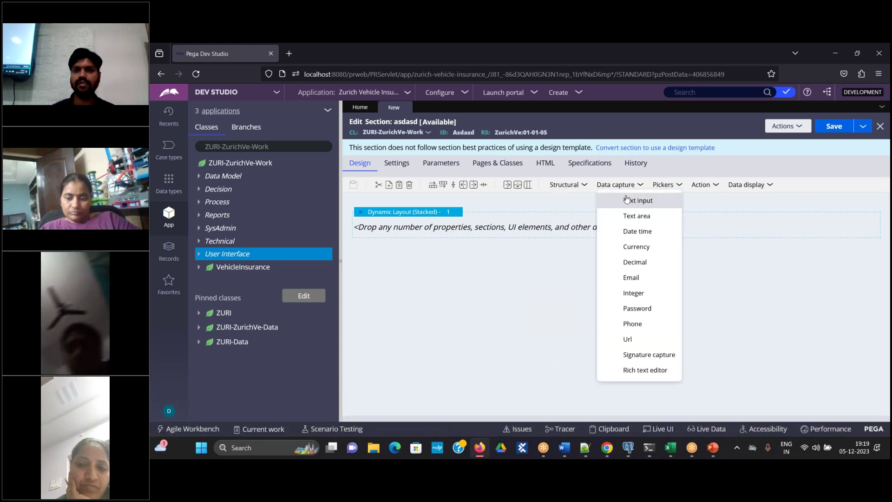
click(624, 200)
click(623, 226)
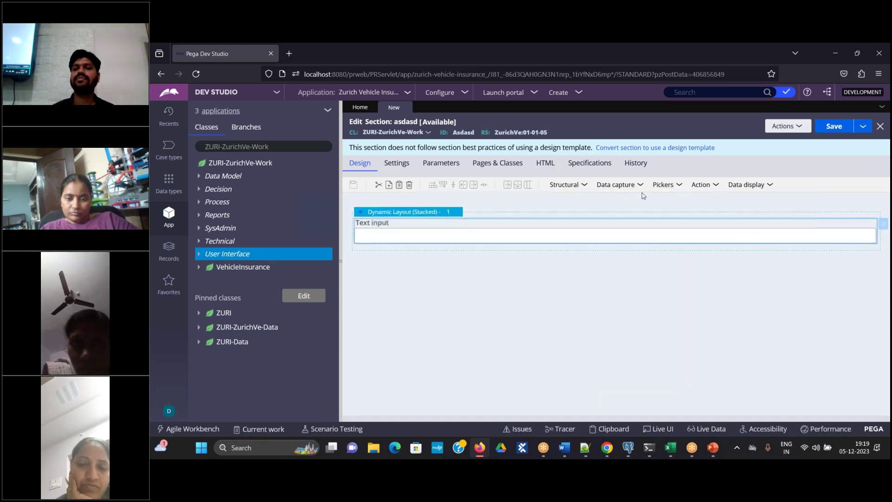
Step: Add a Radio buttons control below the Text input in the stacked dynamic layout
click(667, 185)
click(682, 261)
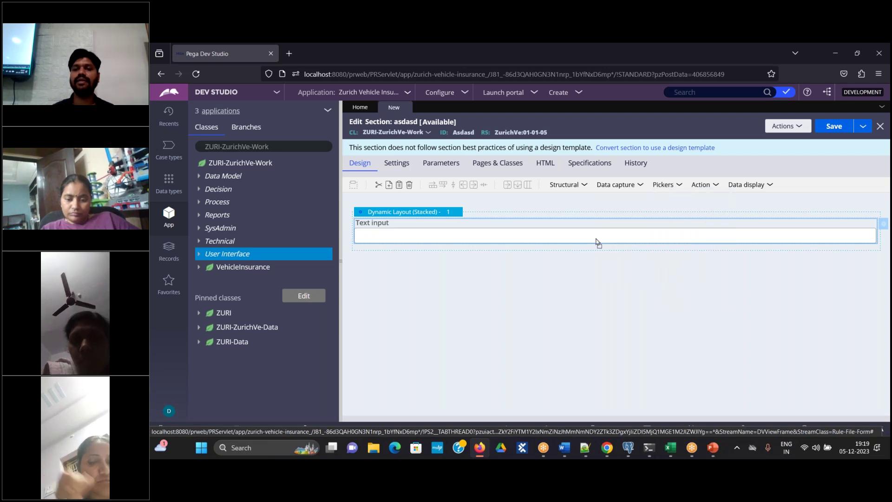
click(597, 251)
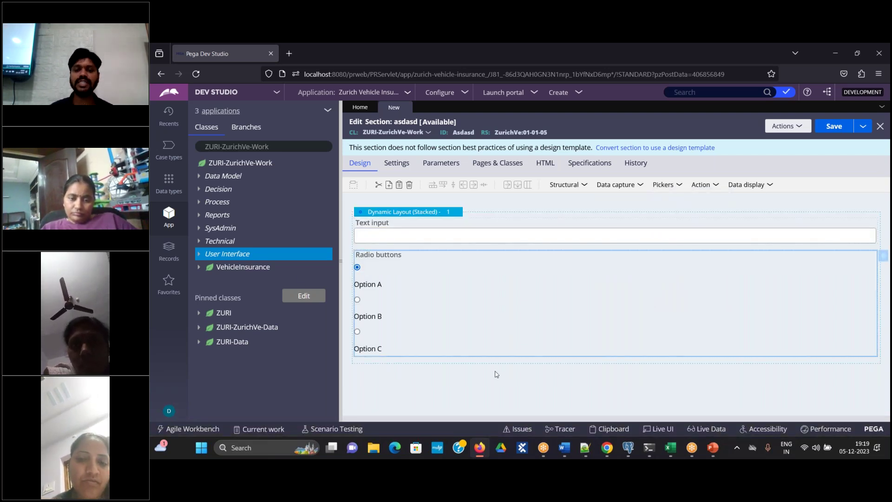
Step: Review the three application layers in the Notepad++ class notes, and return to the section's Text input in Pega Dev Studio
click(481, 449)
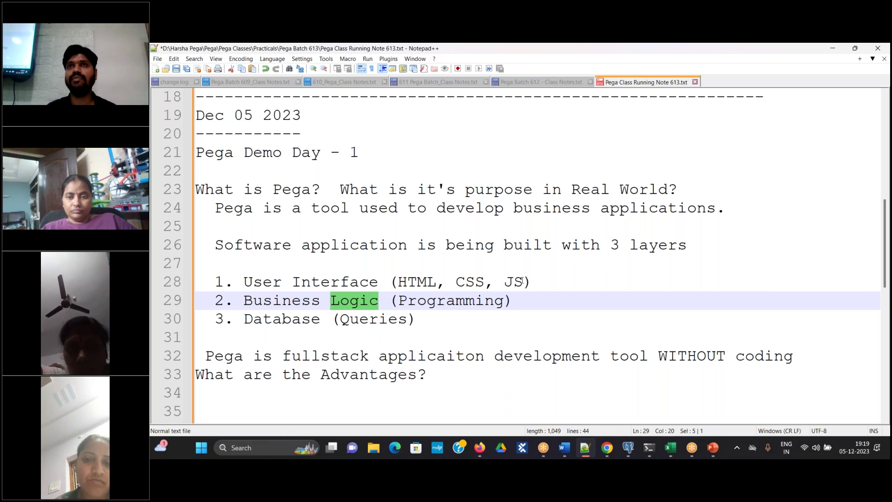
click(483, 446)
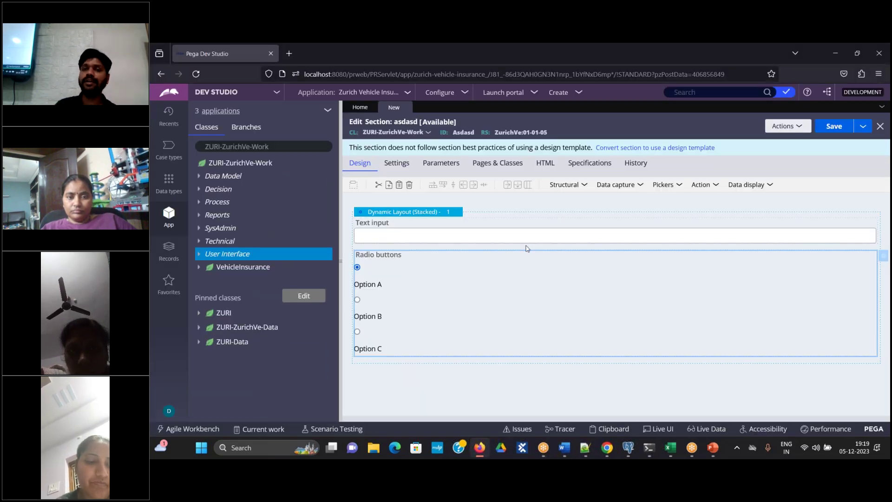
click(576, 238)
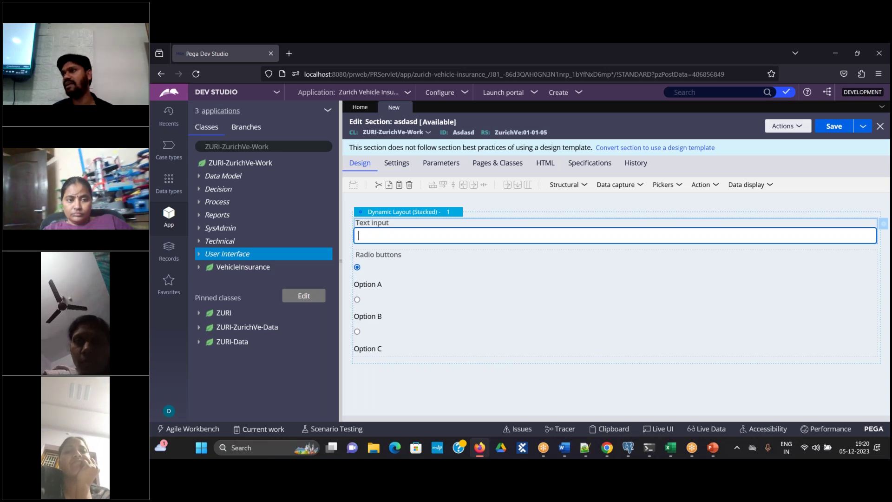
click(706, 93)
text(sendemailnotificaiton)
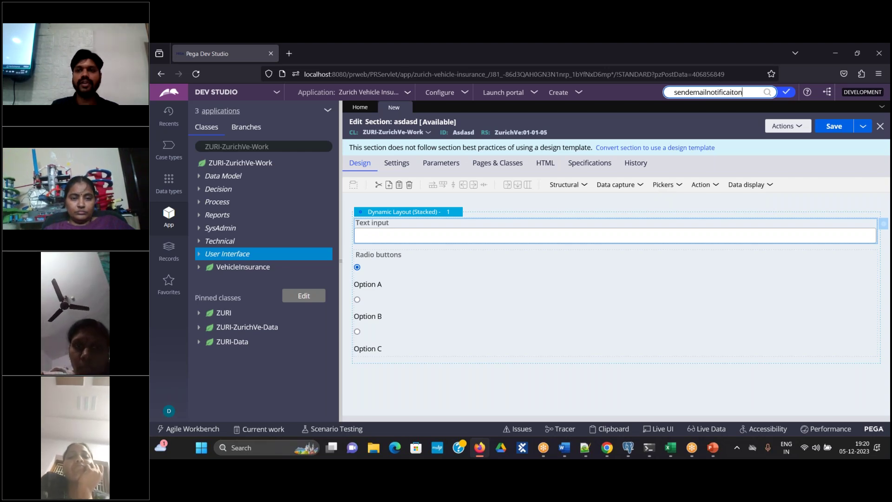
key(Return)
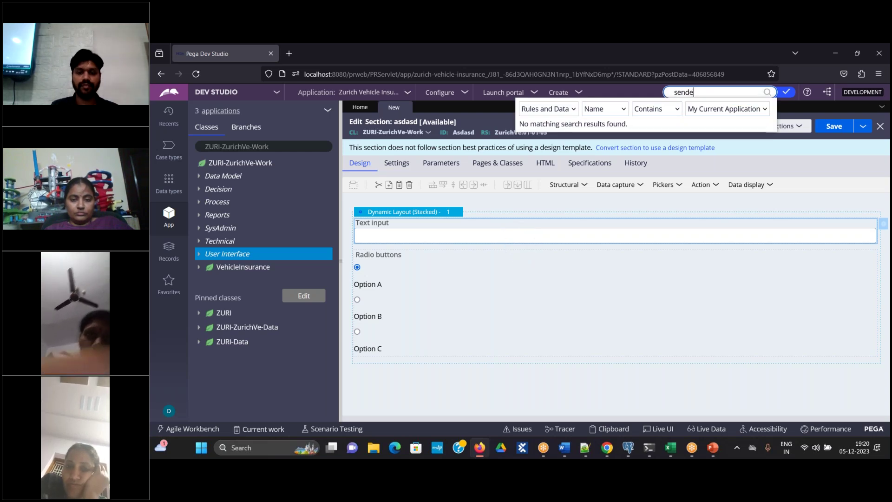
text(sendemailnotification)
key(Return)
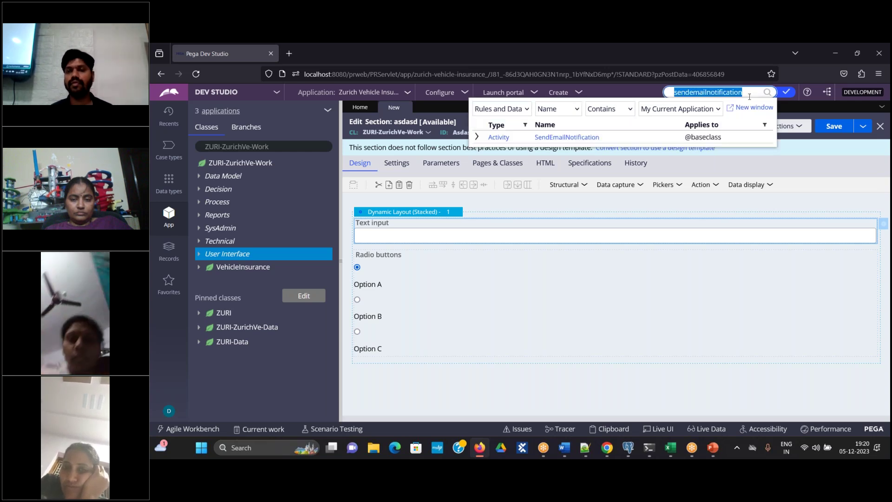
key(Return)
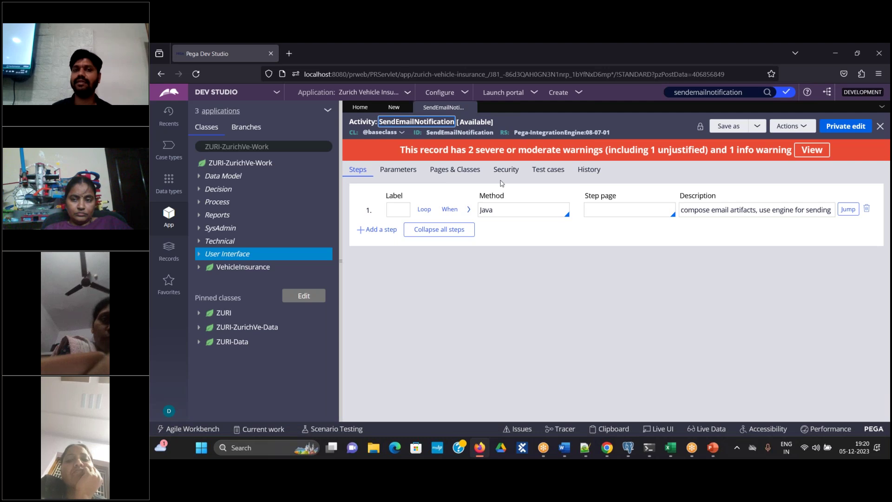
Step: Examine the SendEmailNotification activity's ID and its To, From, Subject and Message parameters
drag(427, 134, 486, 133)
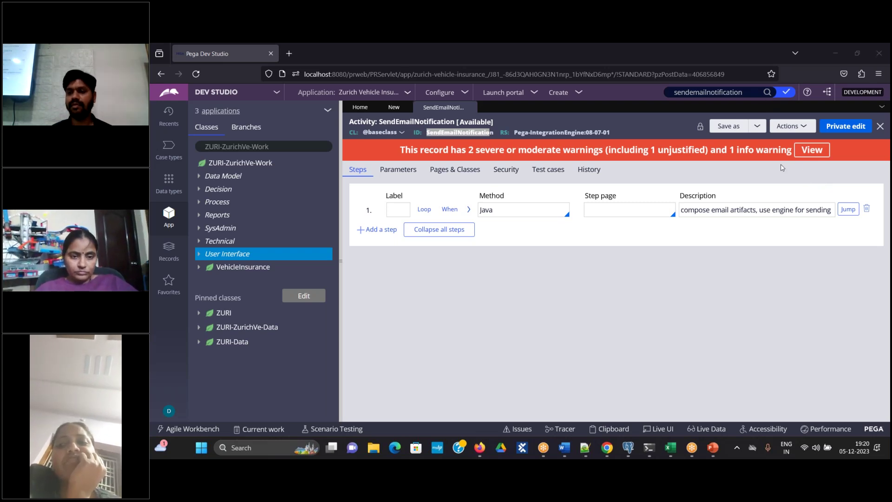
click(722, 83)
double_click(460, 132)
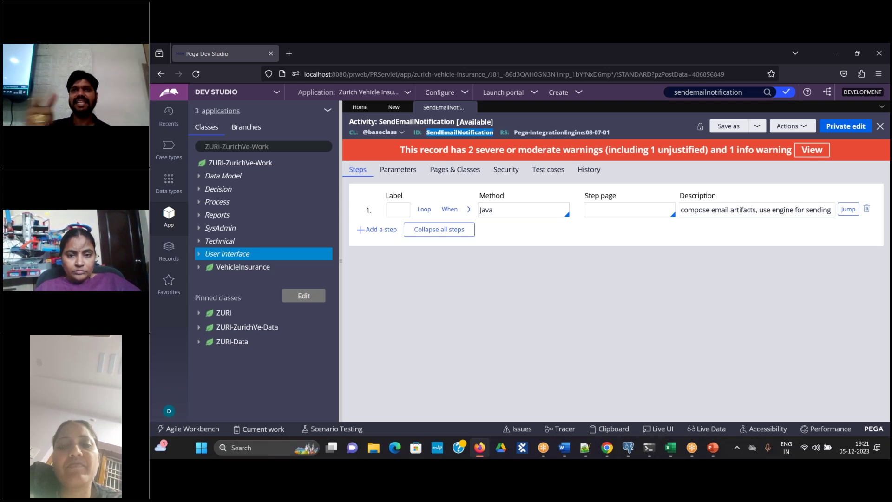
click(398, 169)
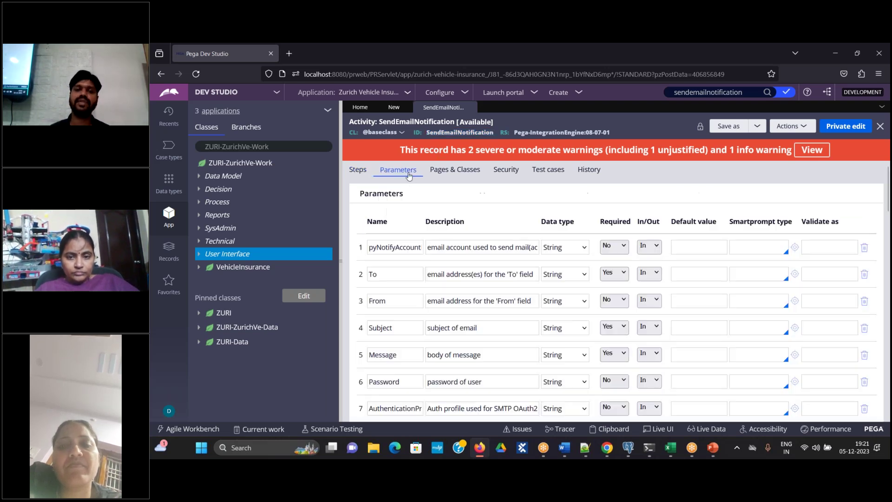
double_click(390, 275)
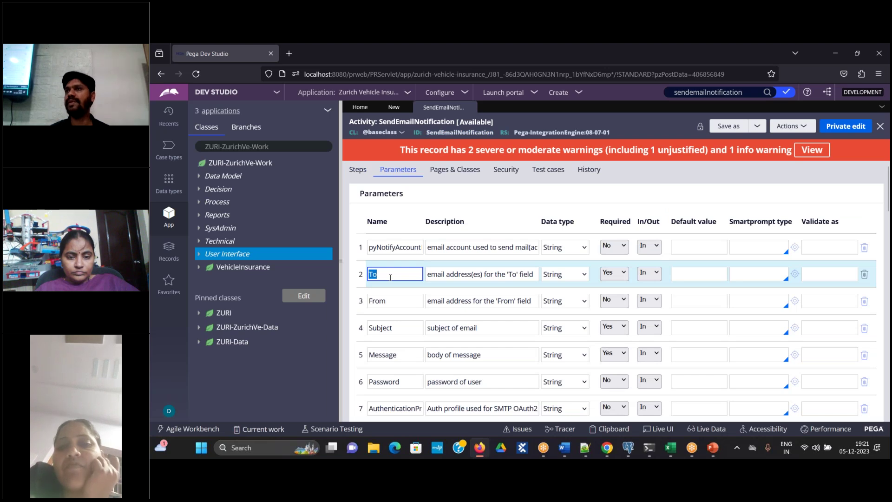
double_click(392, 302)
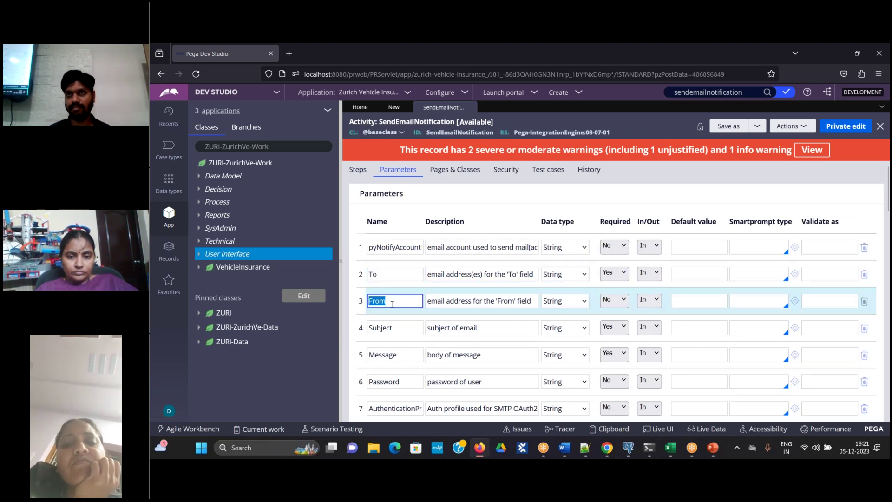
double_click(394, 328)
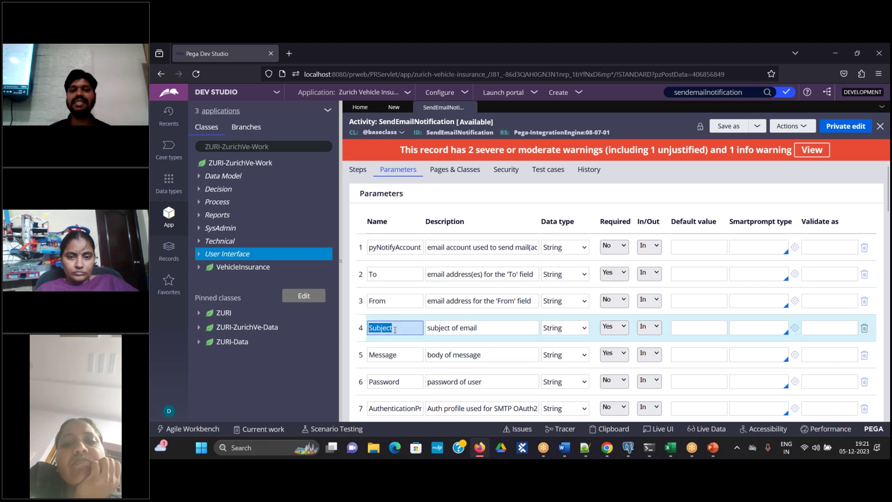
double_click(397, 354)
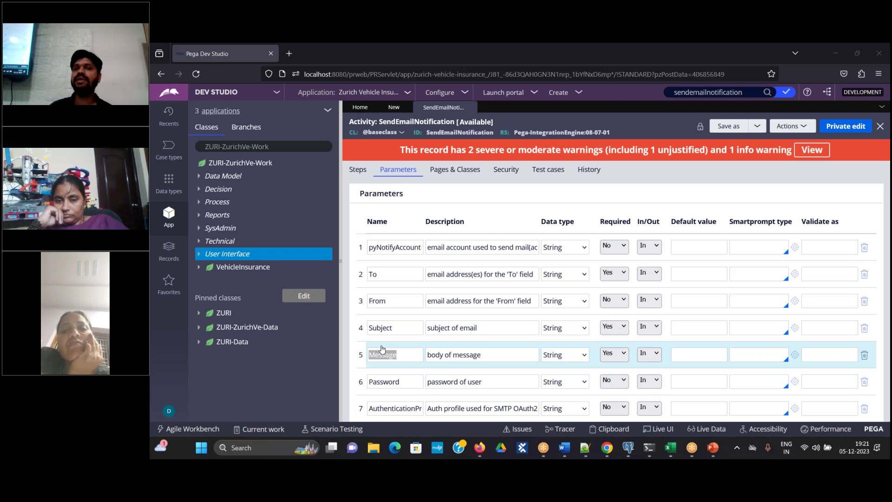
Step: In the Notepad++ class notes, add "Pega is not only nocoding but also it has readymade features." below the WITHOUT coding line
click(585, 448)
click(479, 395)
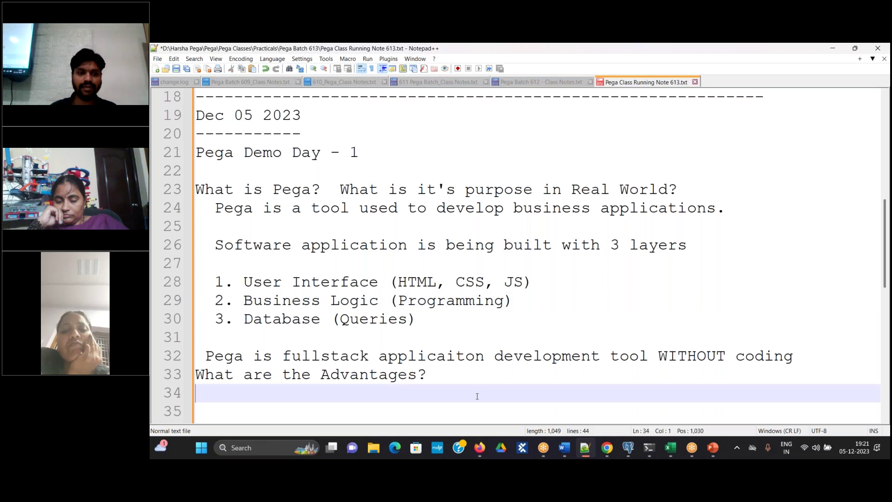
click(806, 355)
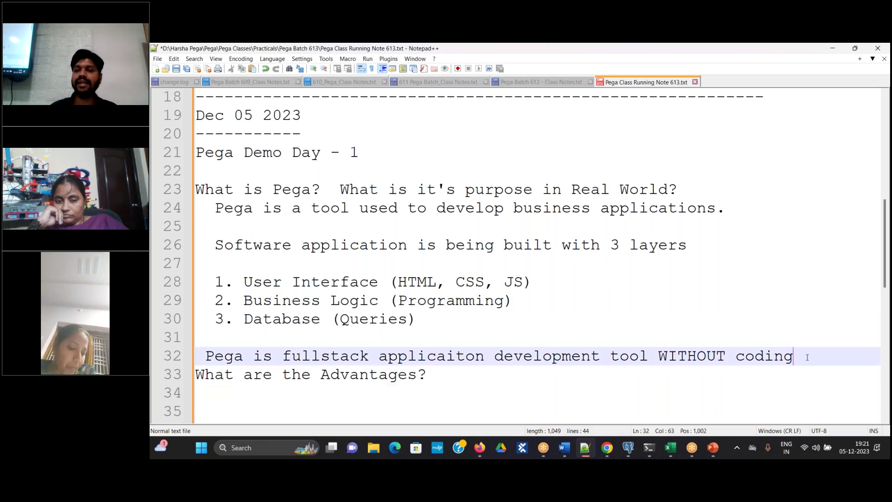
key(Return)
key(Return)
text(Pega is )
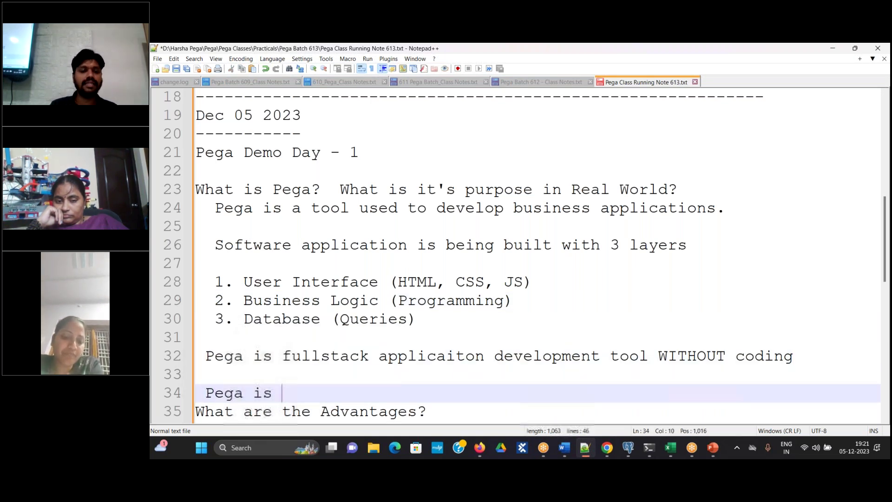
text(not only nocoding )
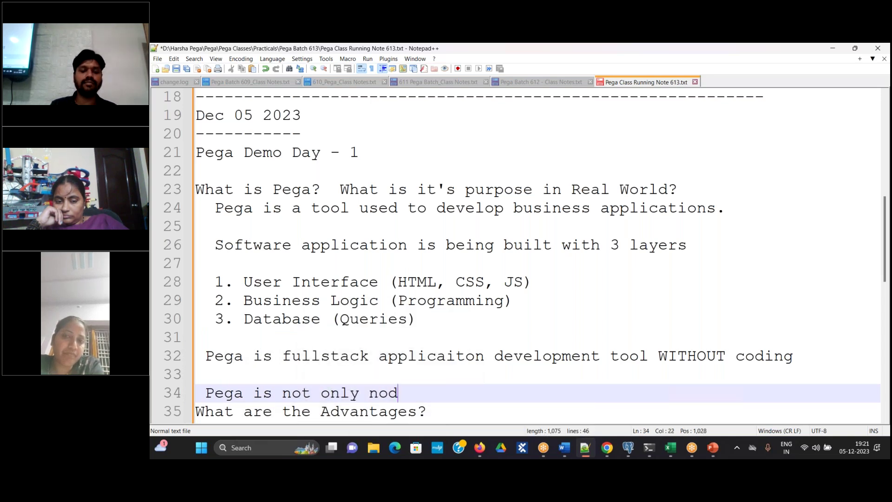
text(b)
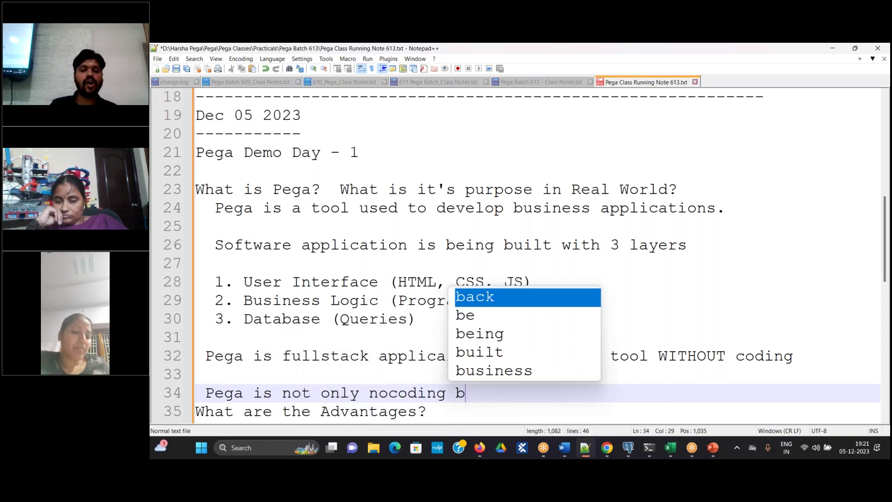
text(ut also it )
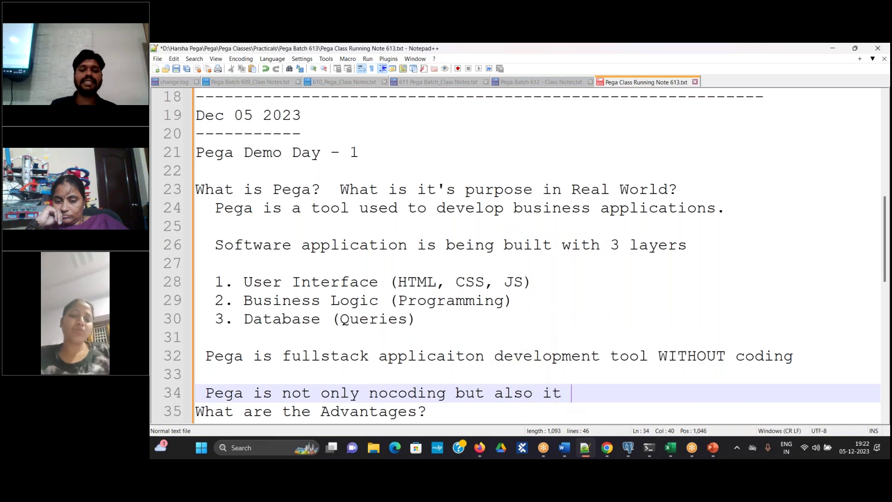
text(has readymad)
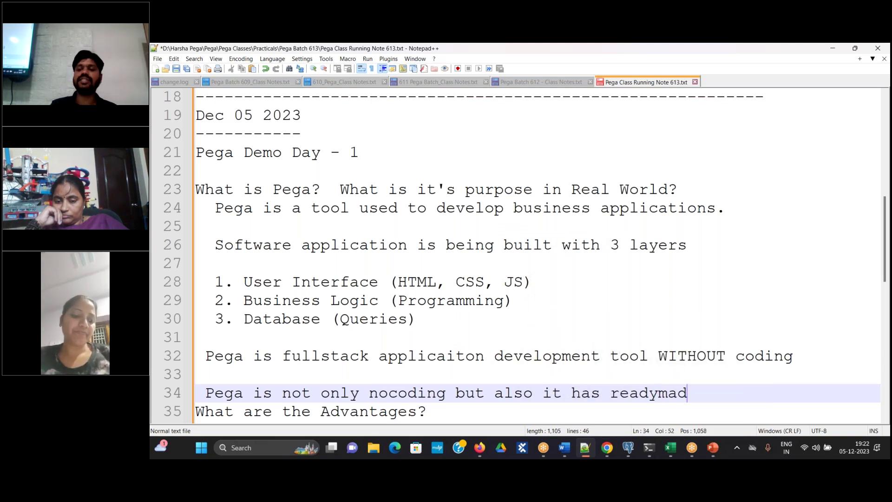
text(e features.)
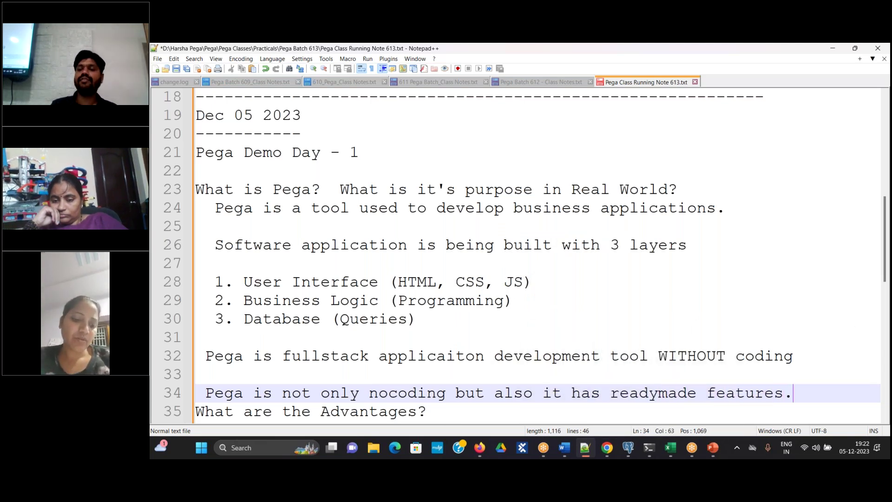
Step: Insert a blank line between the readymade features sentence and the "What are the Advantages?" question
click(657, 394)
click(827, 394)
key(Return)
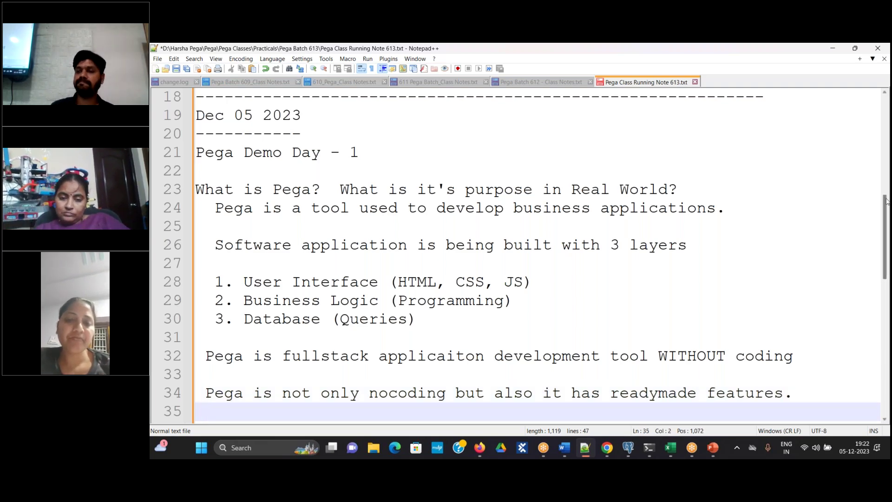
drag(887, 213, 887, 236)
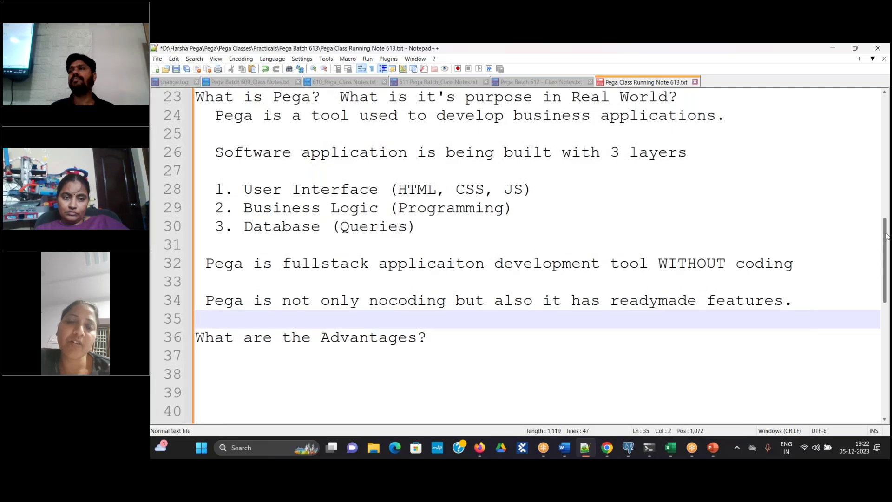